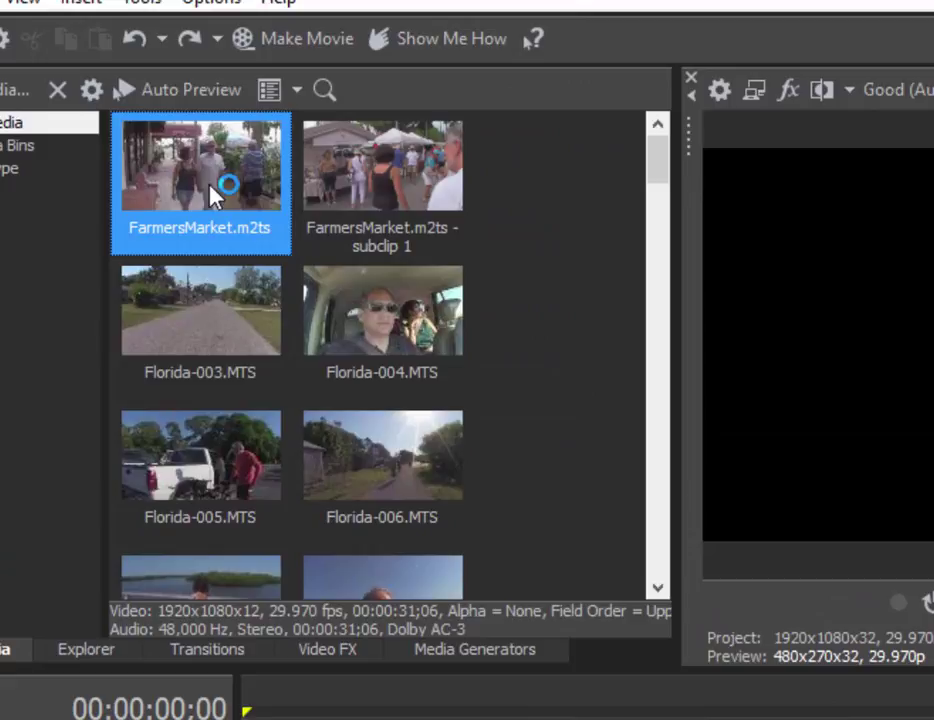
Open FarmersMarket.m2ts in the Trimmer, then reposition and shrink the Trimmer window.
{"action": "right_click", "coordinate": [199, 190]}
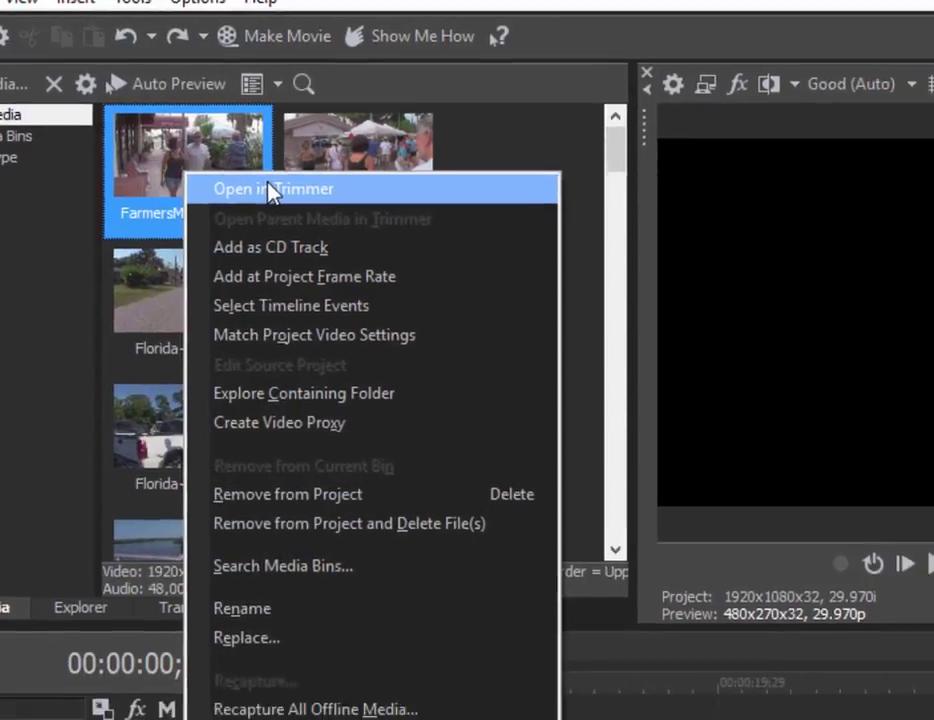
{"action": "left_click", "coordinate": [270, 190]}
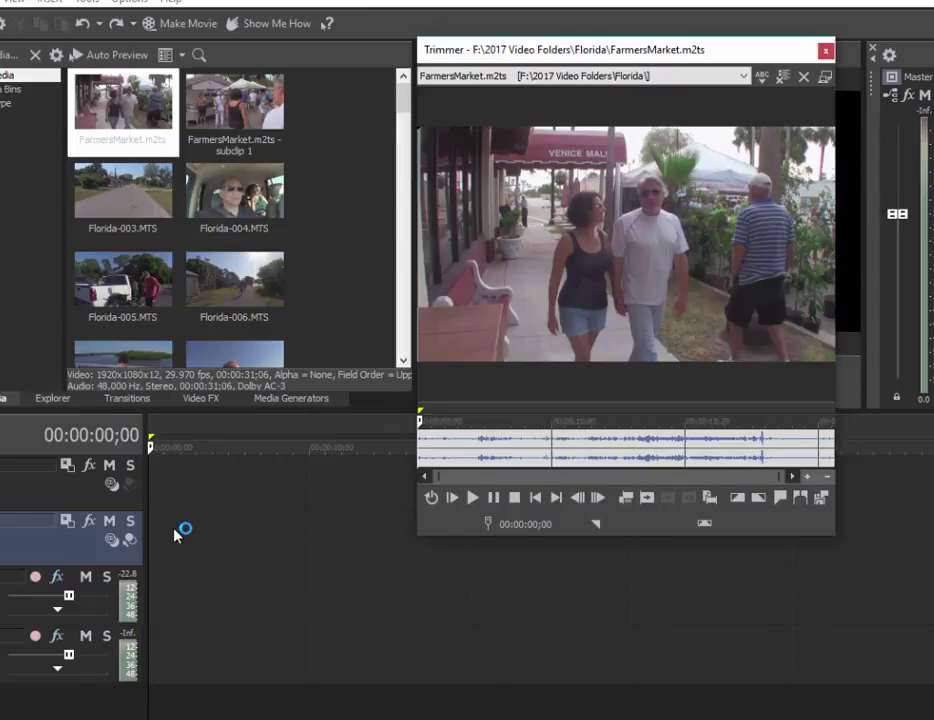
{"action": "left_click_drag", "start_coordinate": [675, 51], "coordinate": [615, 40]}
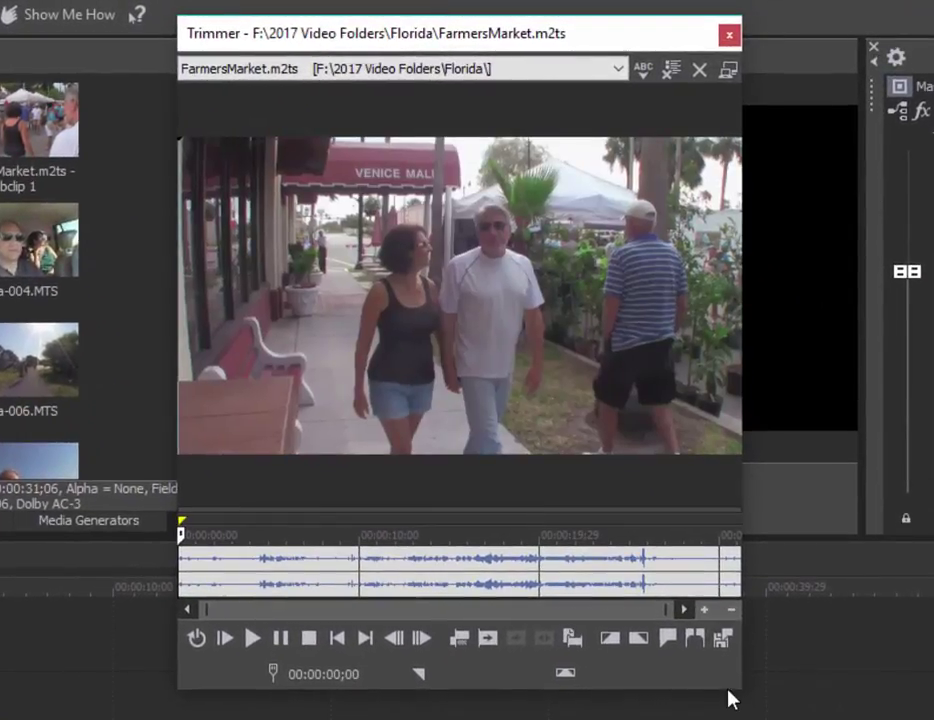
{"action": "left_click_drag", "start_coordinate": [738, 692], "coordinate": [707, 676]}
{"action": "key", "text": "space"}
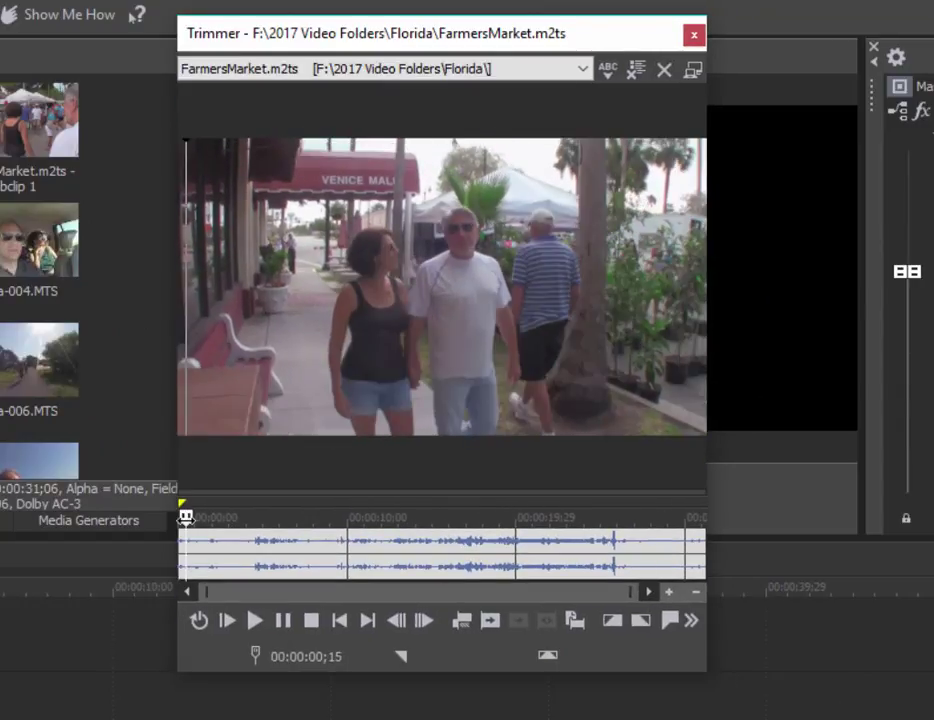
{"action": "left_click_drag", "start_coordinate": [185, 516], "coordinate": [103, 539]}
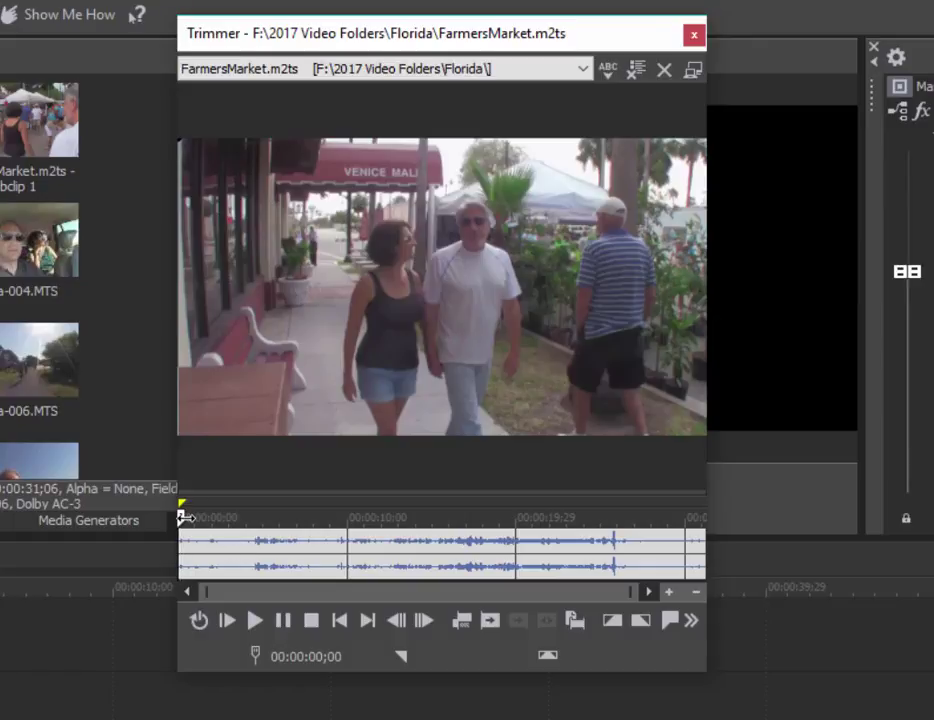
Resize the Trimmer and set the in point at 00:00:10;13 and the out point at 00:00:12;14.
{"action": "left_click_drag", "start_coordinate": [183, 517], "coordinate": [354, 516]}
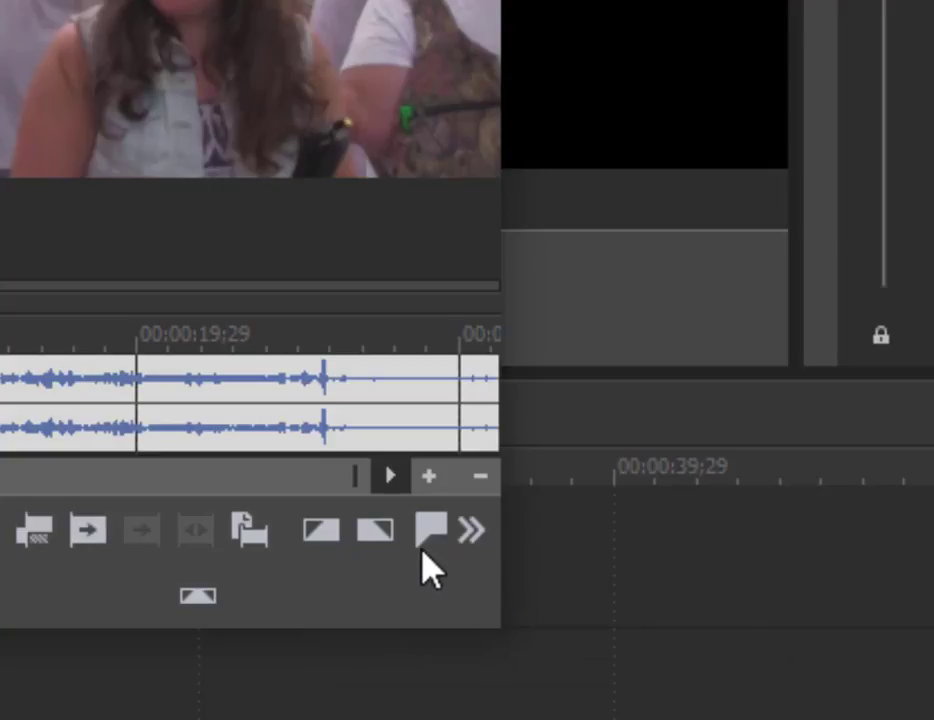
{"action": "left_click_drag", "start_coordinate": [512, 587], "coordinate": [80, 569]}
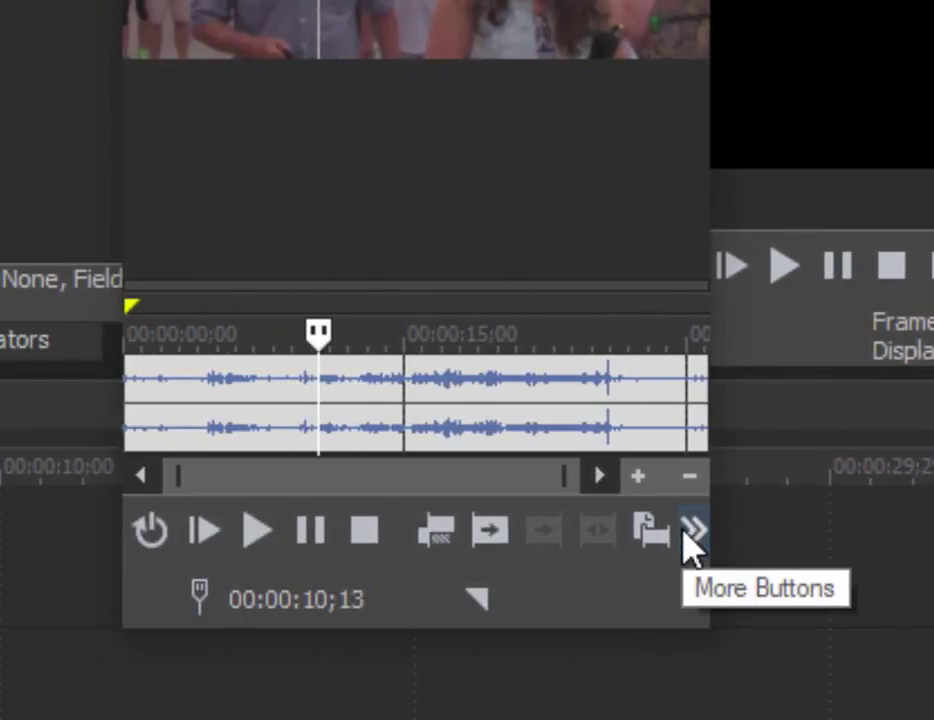
{"action": "left_click_drag", "start_coordinate": [726, 580], "coordinate": [933, 575]}
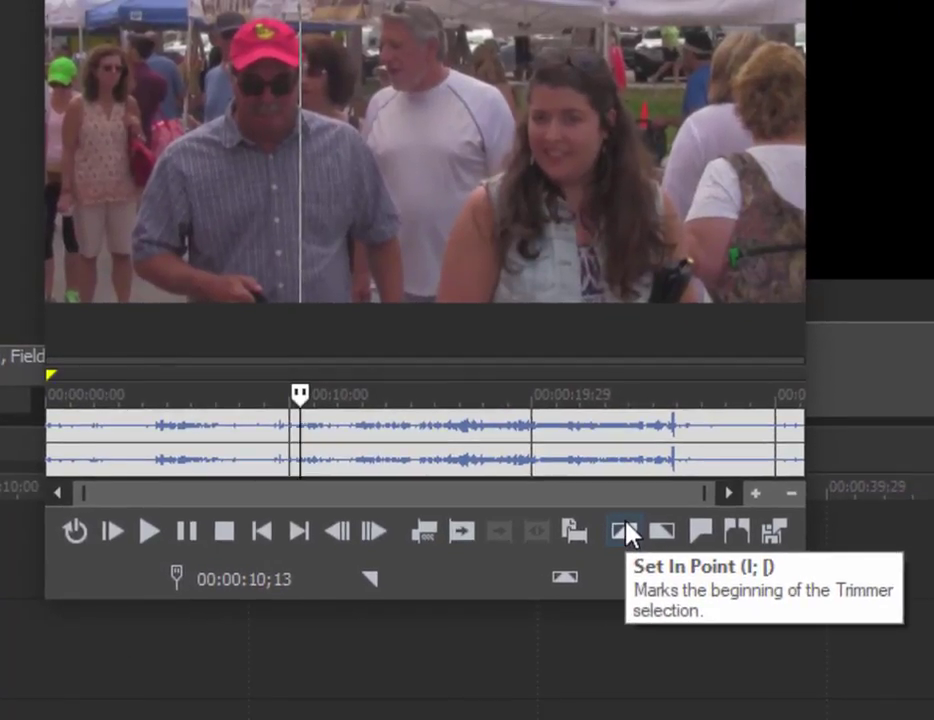
{"action": "left_click", "coordinate": [619, 535]}
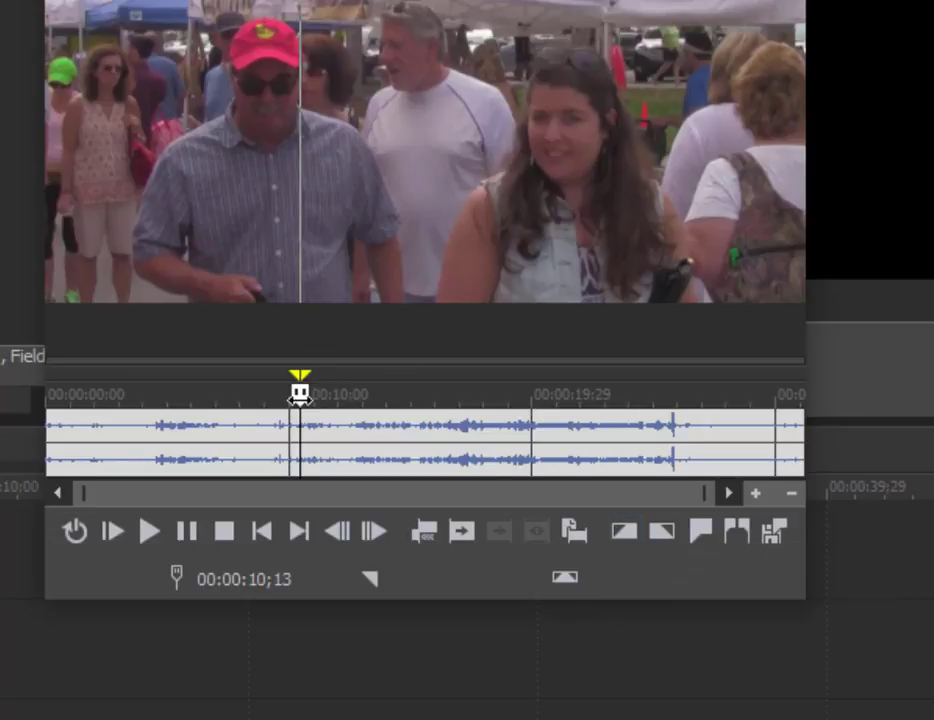
{"action": "left_click_drag", "start_coordinate": [300, 390], "coordinate": [348, 393]}
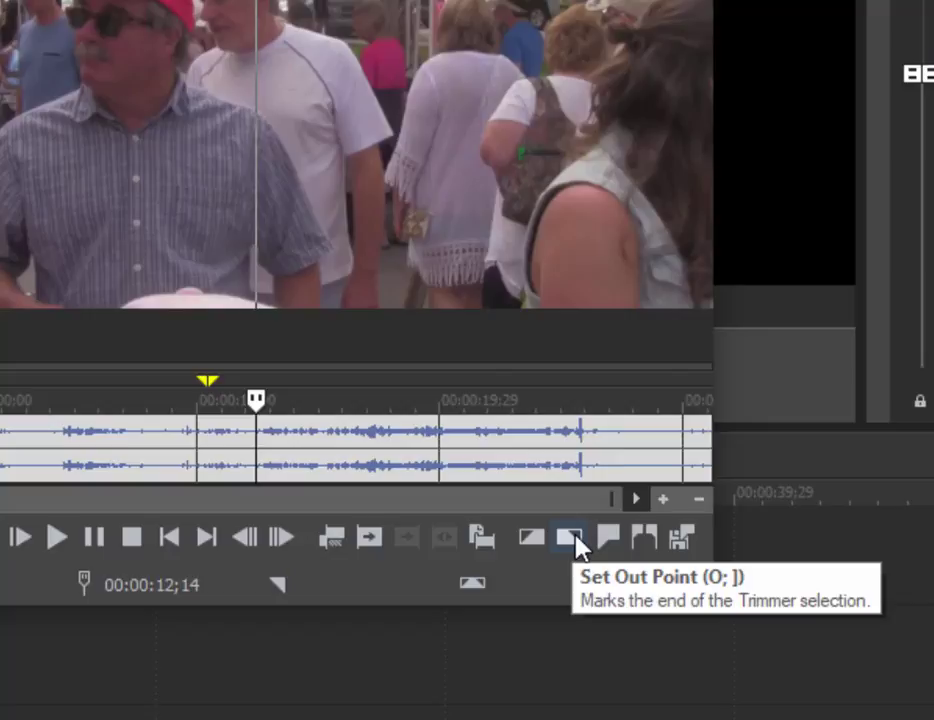
{"action": "left_click", "coordinate": [575, 536]}
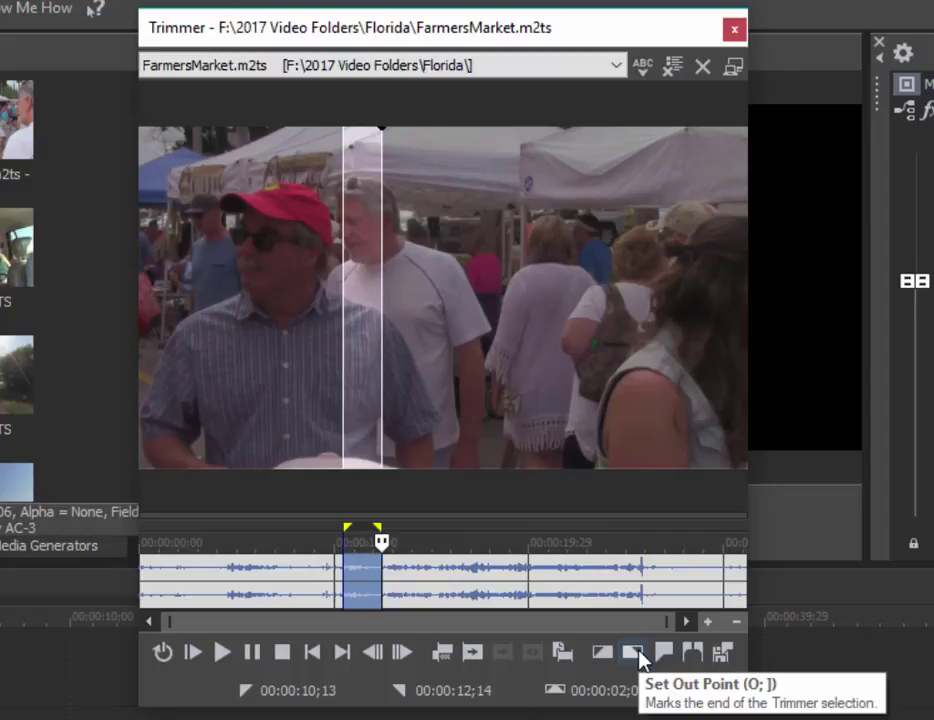
Drop the 10;13–12;14 selection onto the Video and Audio tracks, then add a second copy after it.
{"action": "left_click", "coordinate": [543, 290]}
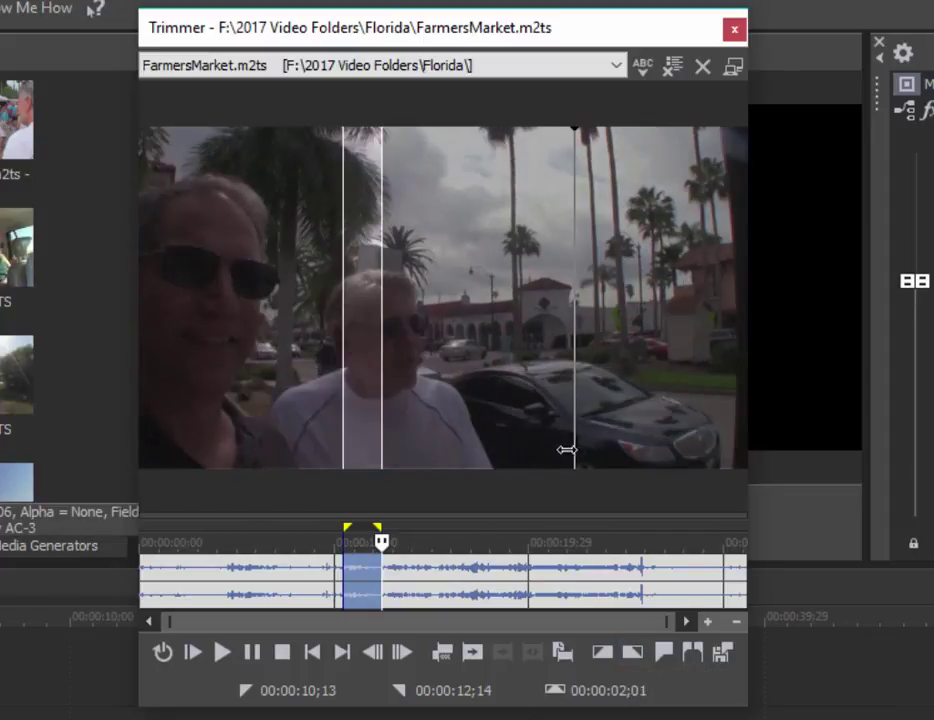
{"action": "left_click", "coordinate": [352, 287]}
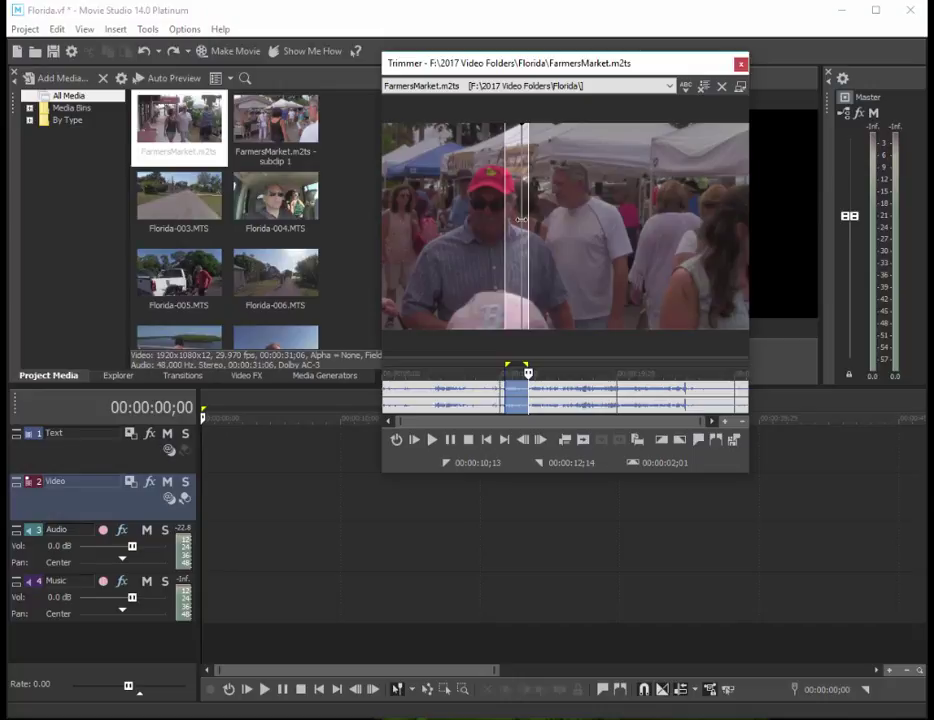
{"action": "left_click_drag", "start_coordinate": [520, 218], "coordinate": [165, 570]}
{"action": "left_click_drag", "start_coordinate": [237, 523], "coordinate": [252, 466]}
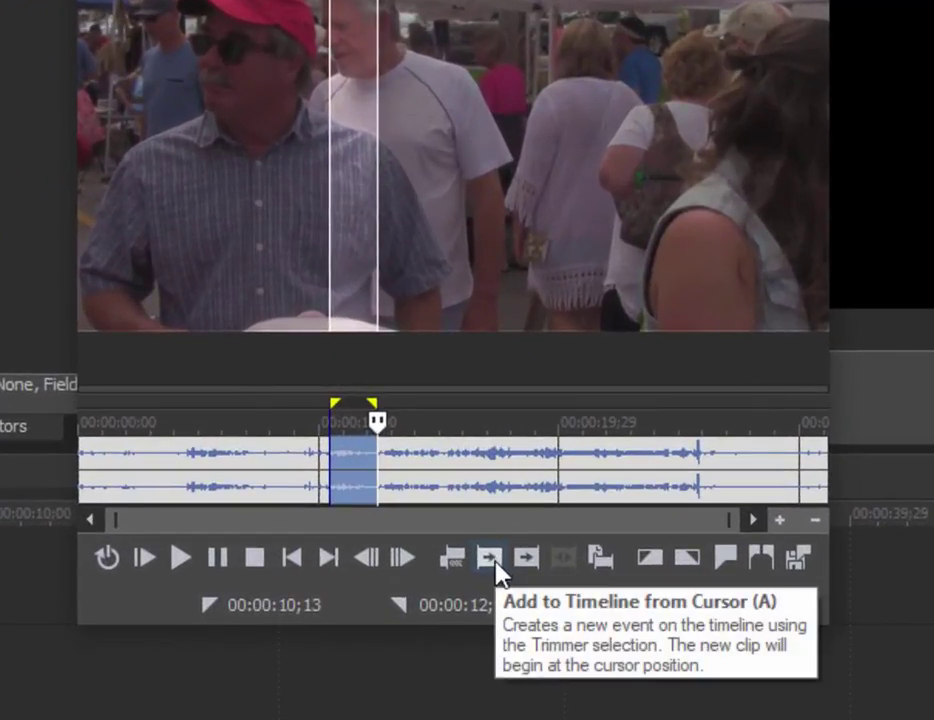
{"action": "left_click", "coordinate": [495, 564]}
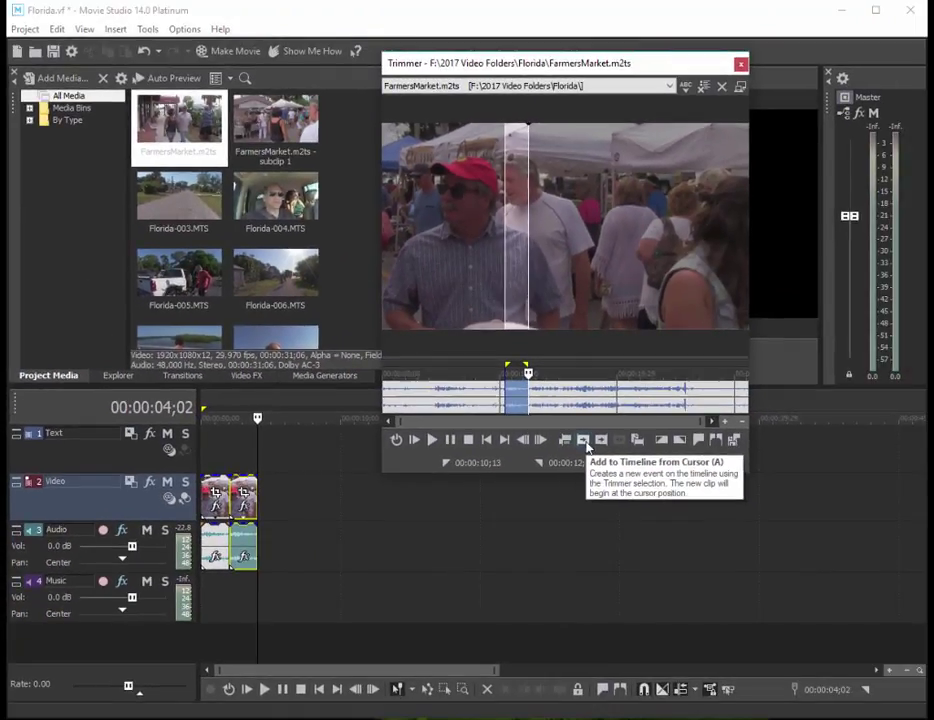
{"action": "left_click", "coordinate": [612, 398]}
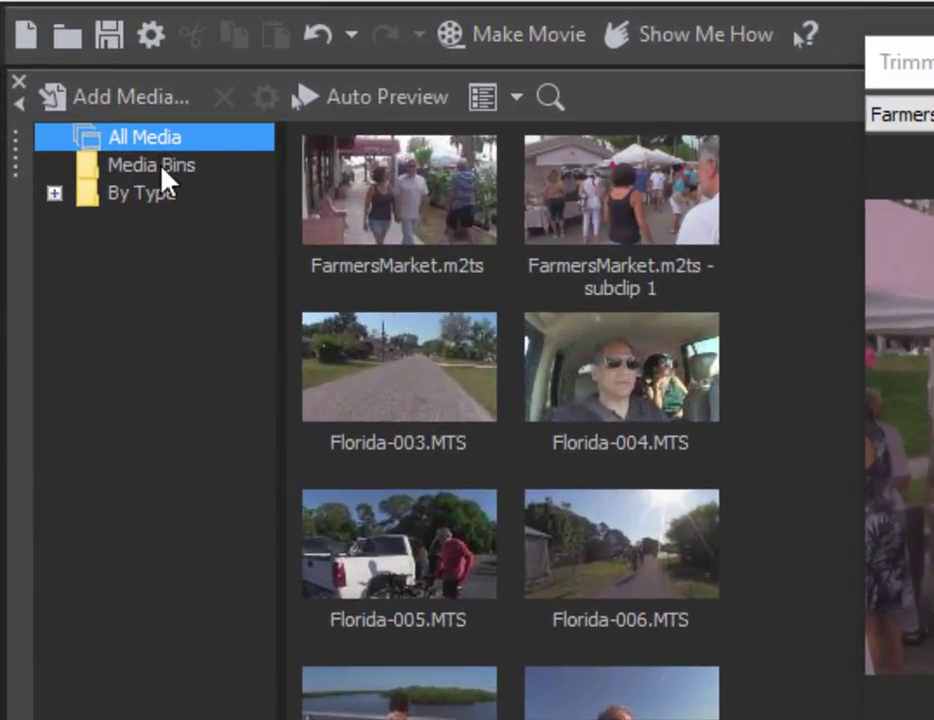
Create a bin named 'Farmers Market' under Media Bins in Project Media.
{"action": "right_click", "coordinate": [163, 172]}
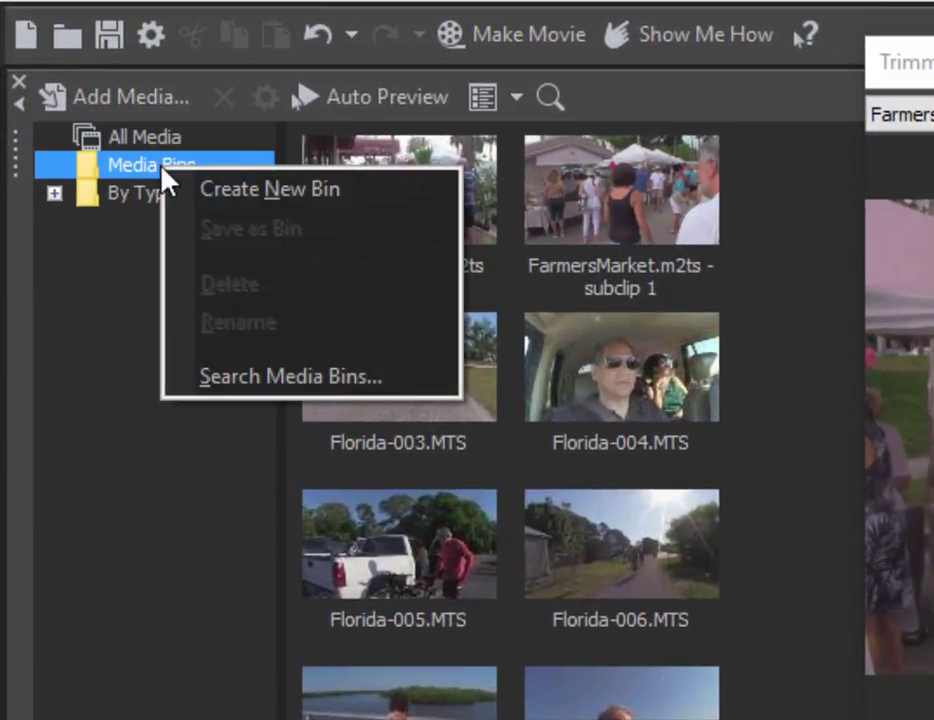
{"action": "left_click", "coordinate": [274, 186]}
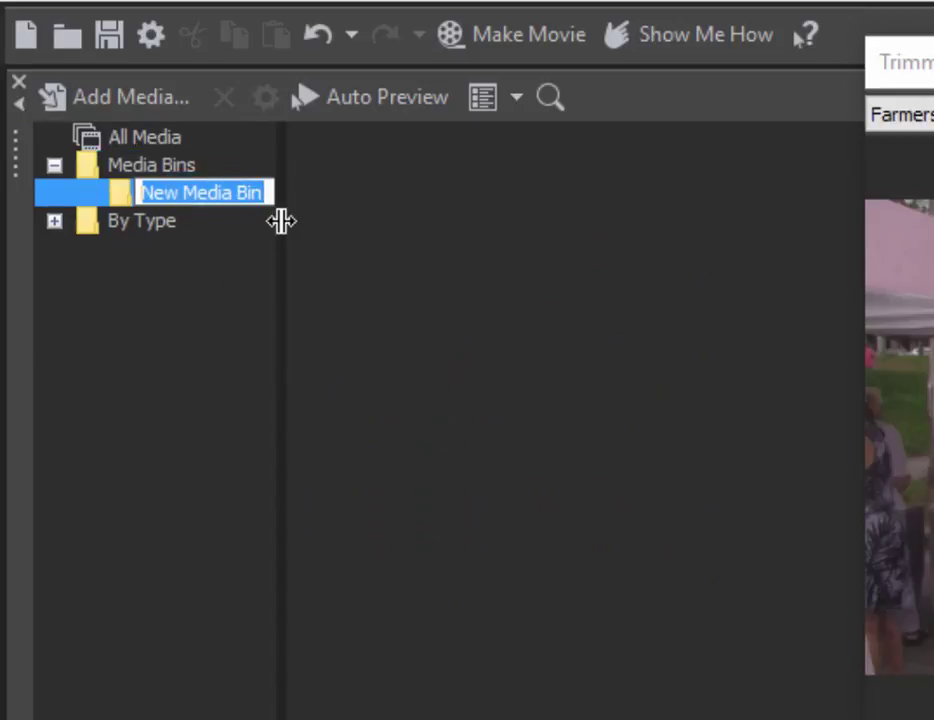
{"action": "type", "text": "Farmers Market"}
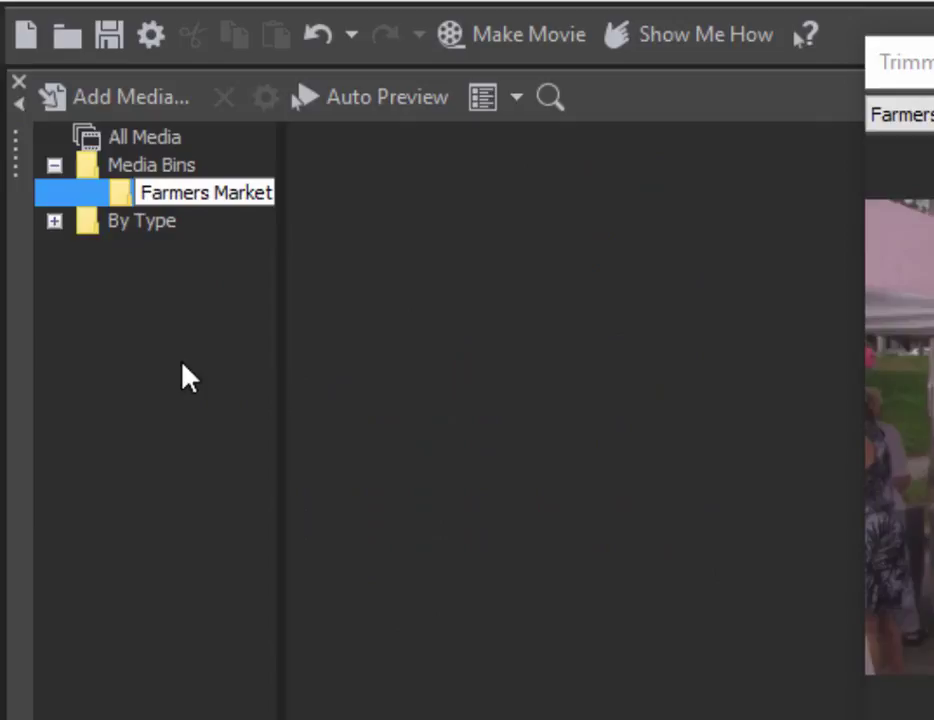
{"action": "key", "text": "Return"}
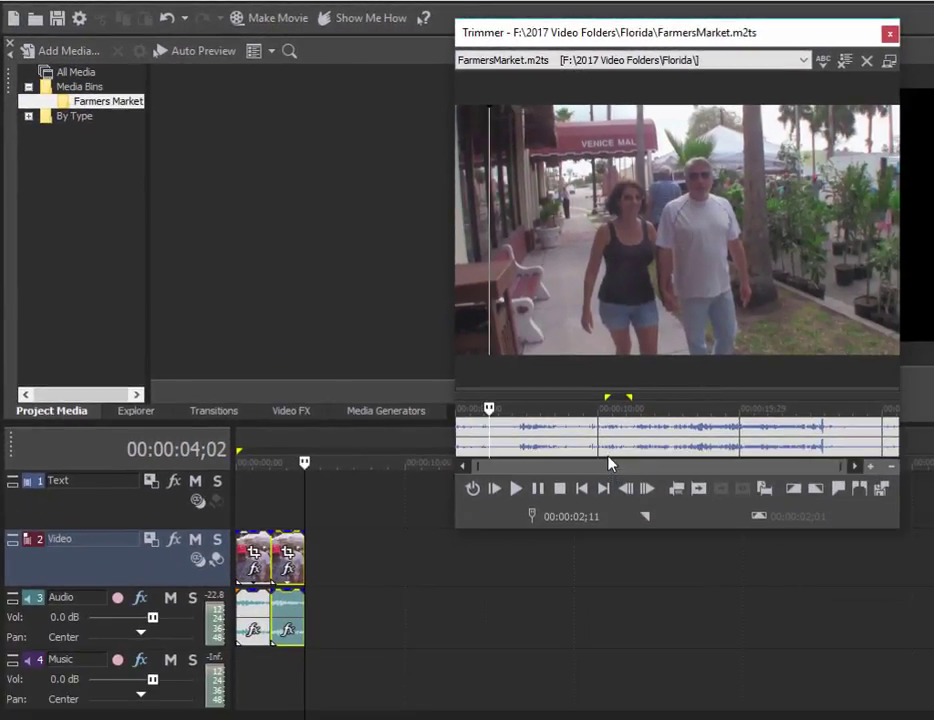
Mark a range ending at 00:00:03;27 and save it as subclip 2 with the default name.
{"action": "key", "text": "i"}
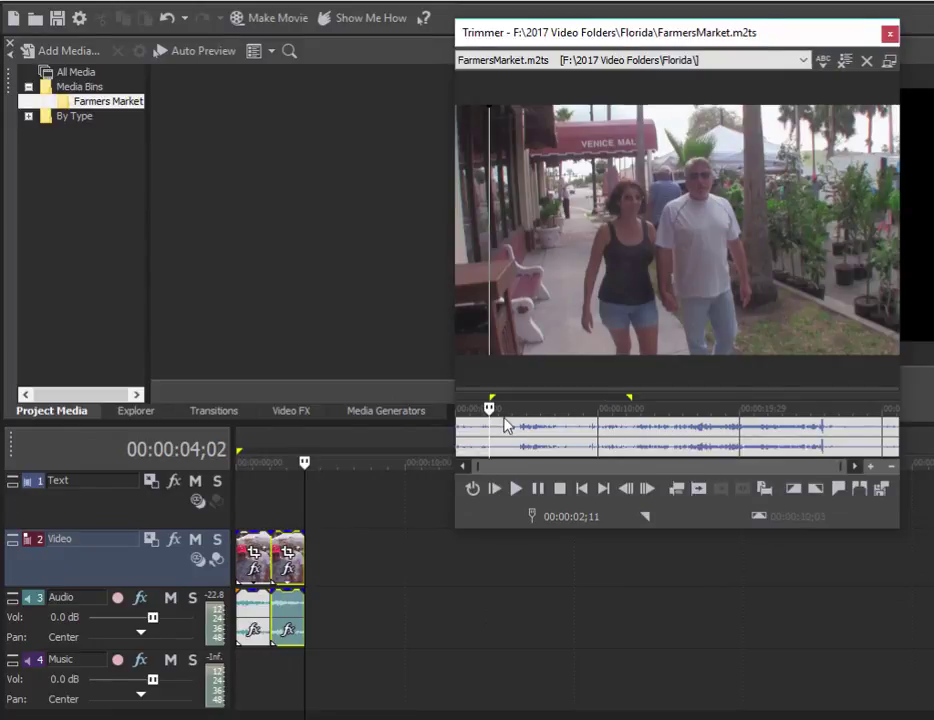
{"action": "left_click", "coordinate": [510, 426]}
{"action": "left_click", "coordinate": [815, 488]}
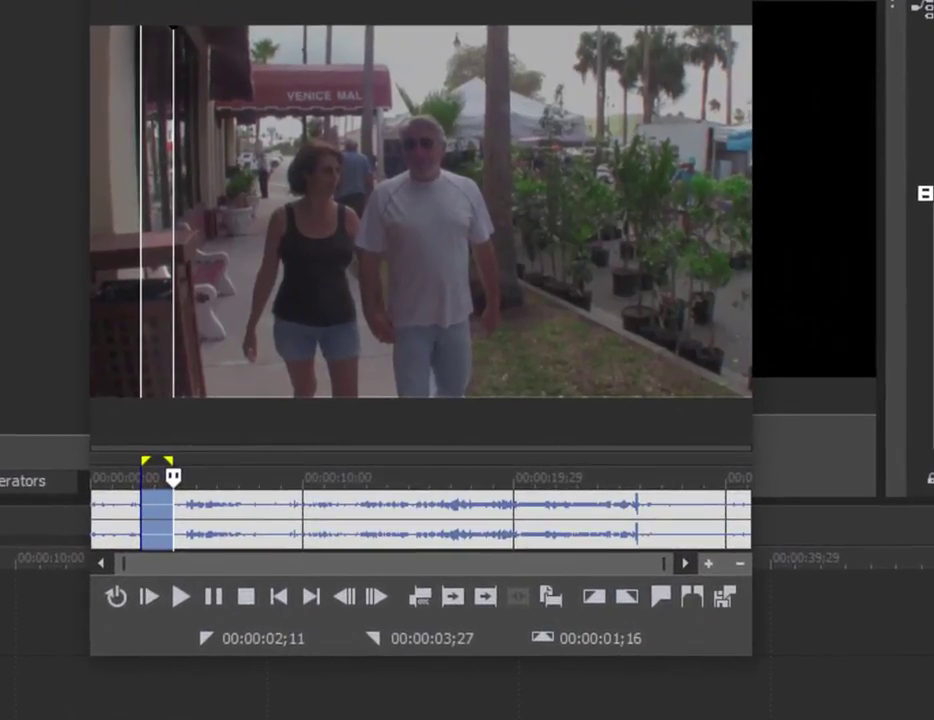
{"action": "left_click", "coordinate": [549, 601]}
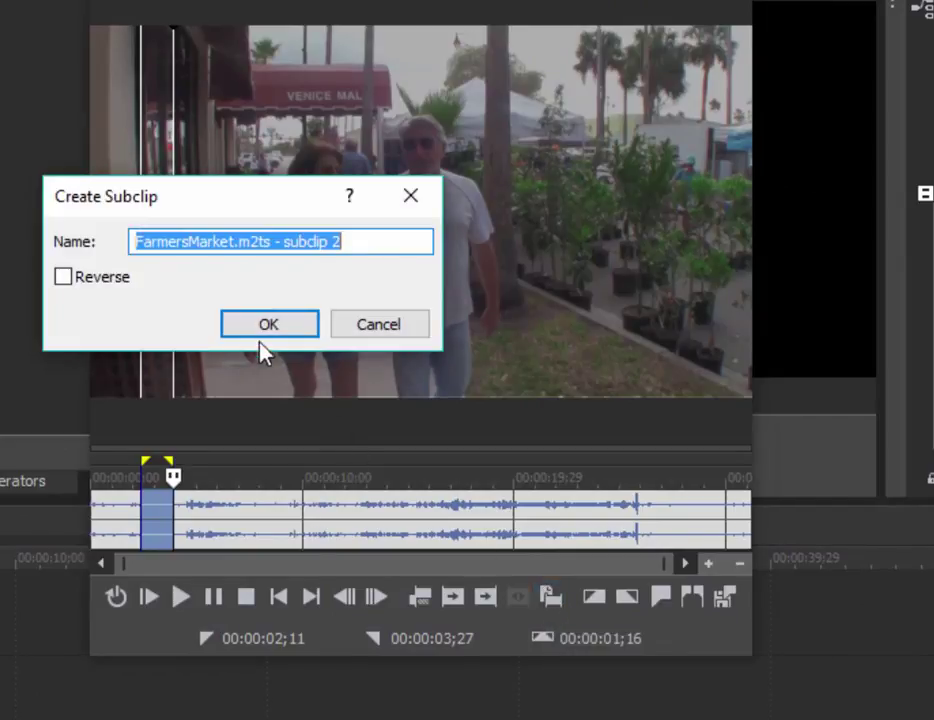
{"action": "left_click", "coordinate": [265, 330]}
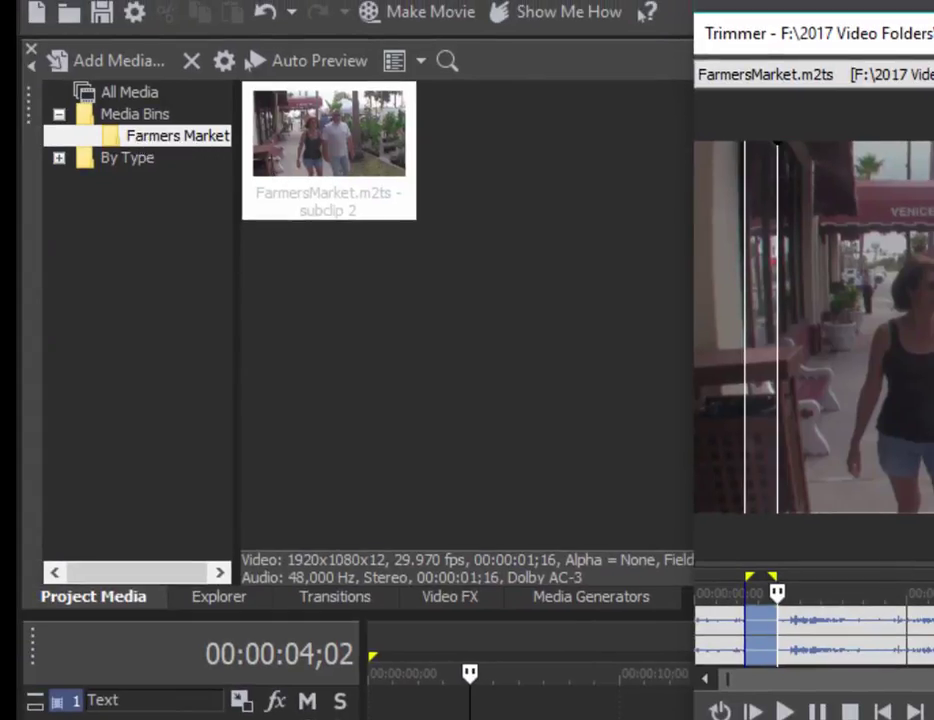
Save a later range as subclip 3, then 00:00:14;11–00:00:17;25 as subclip 4.
{"action": "left_click", "coordinate": [852, 645]}
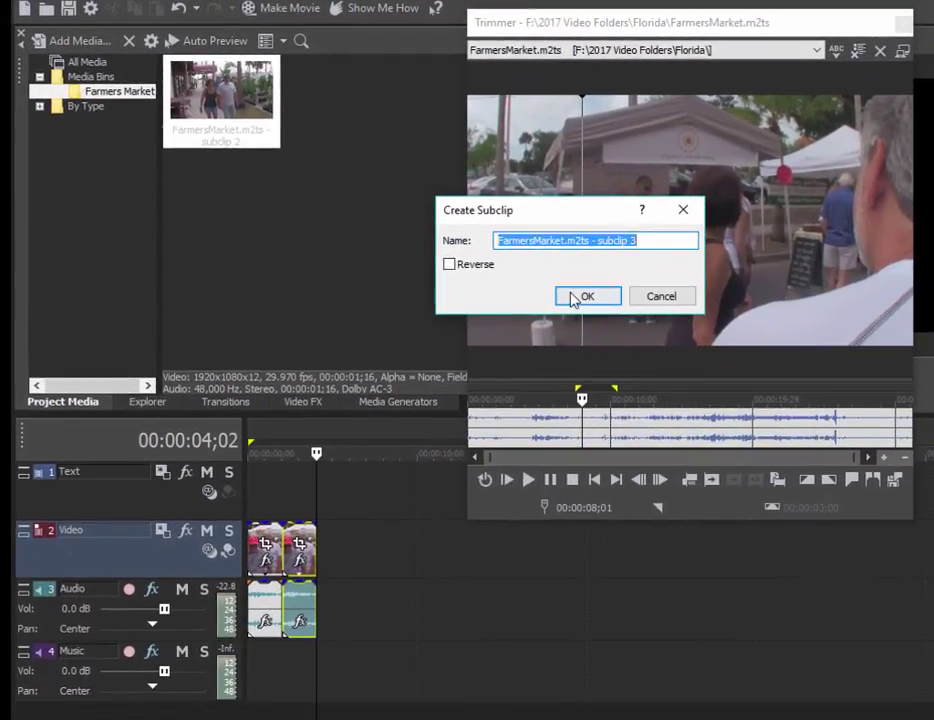
{"action": "left_click", "coordinate": [574, 292]}
{"action": "left_click", "coordinate": [672, 425]}
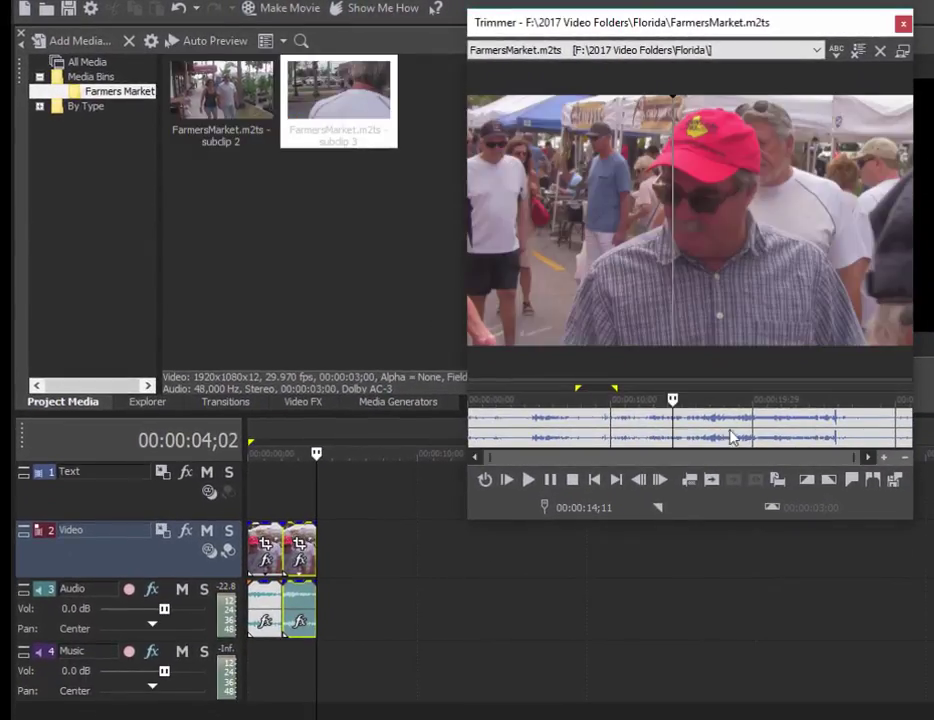
{"action": "left_click_drag", "start_coordinate": [596, 387], "coordinate": [694, 387]}
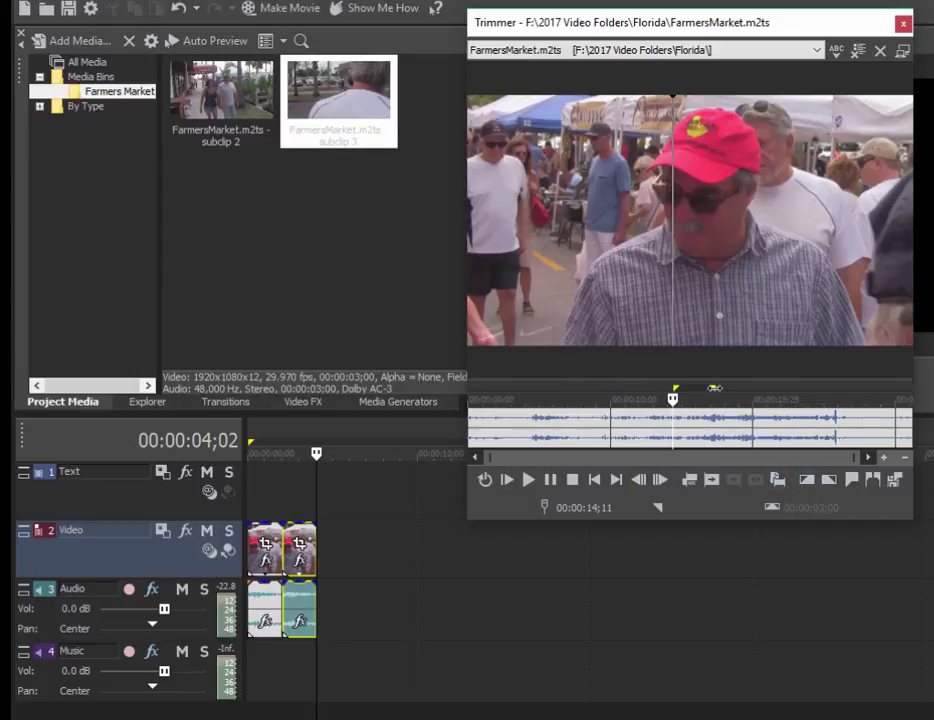
{"action": "left_click", "coordinate": [722, 421]}
{"action": "key", "text": "o"}
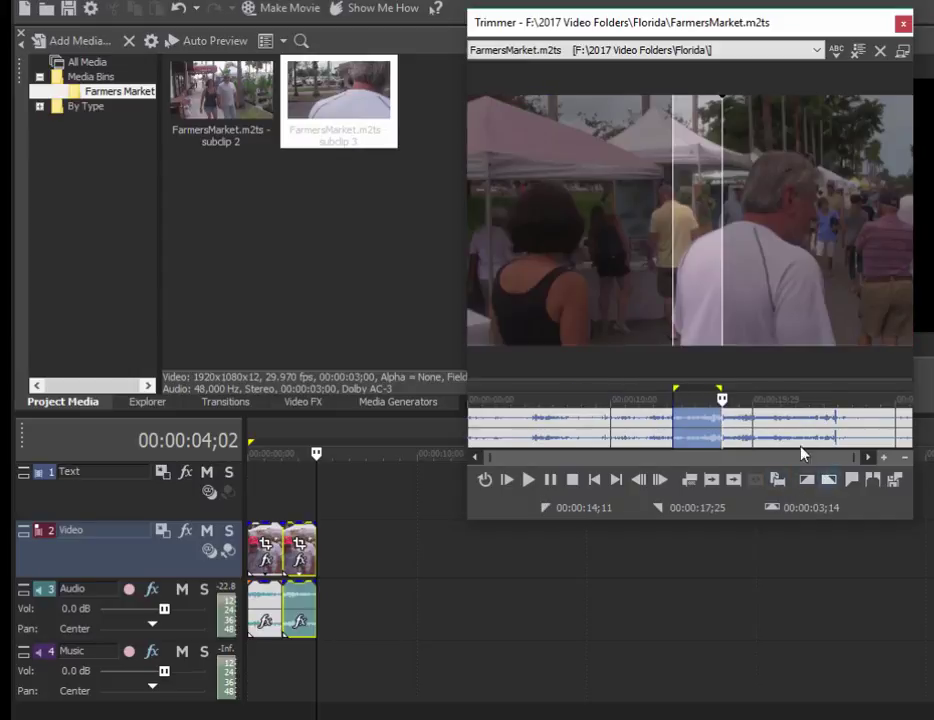
{"action": "left_click", "coordinate": [585, 300]}
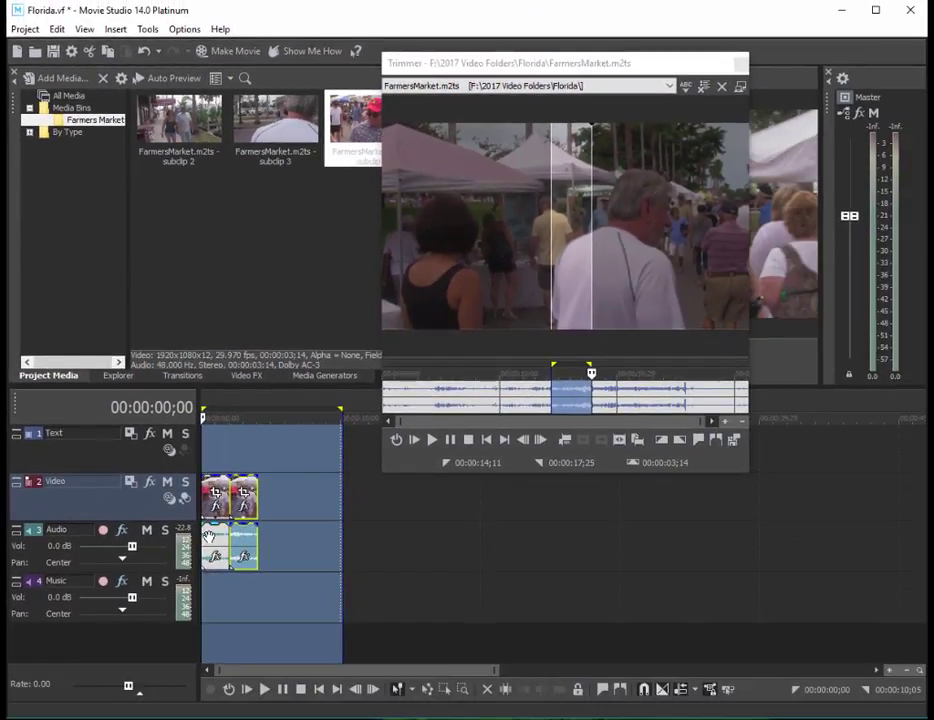
Delete the old timeline clips, place subclip 4 at the timeline start, and scrub through it.
{"action": "key", "text": "Delete"}
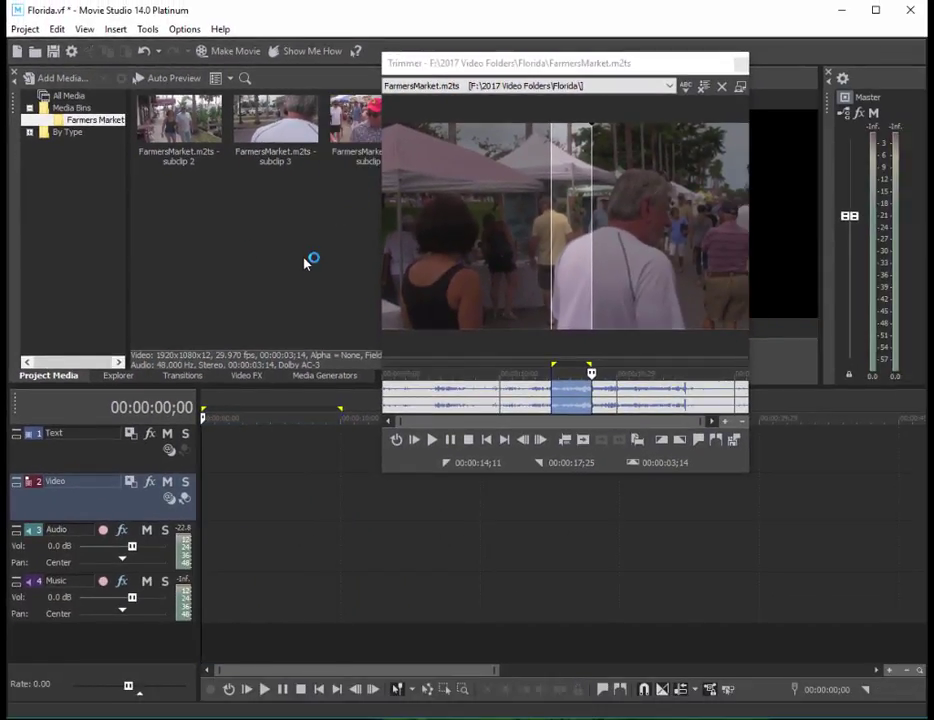
{"action": "left_click_drag", "start_coordinate": [344, 106], "coordinate": [206, 518]}
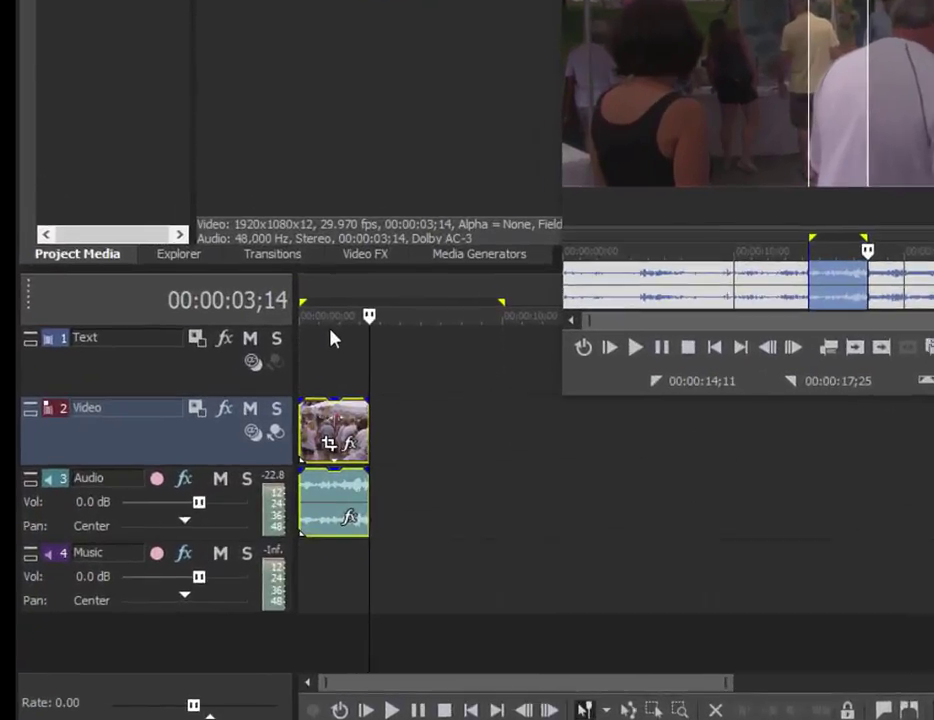
{"action": "left_click", "coordinate": [325, 335]}
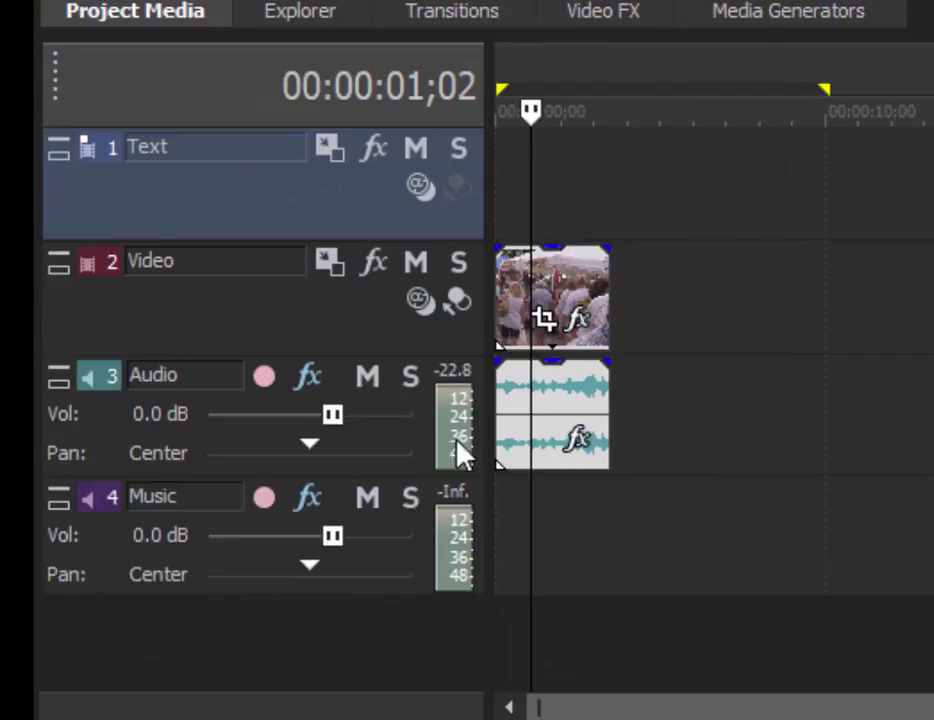
{"action": "left_click_drag", "start_coordinate": [535, 112], "coordinate": [567, 111]}
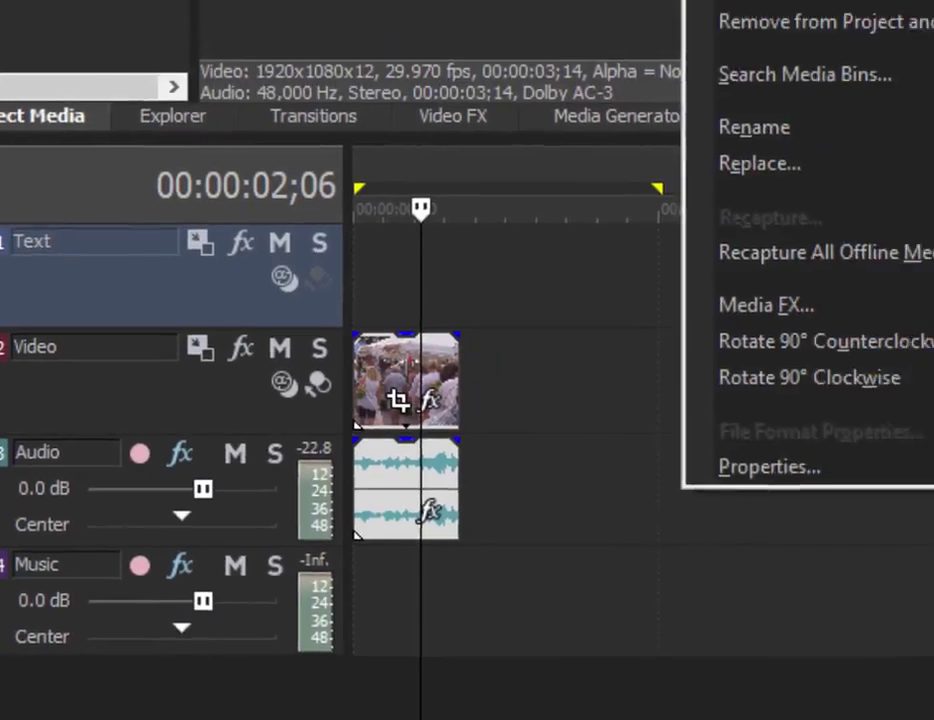
{"action": "left_click", "coordinate": [800, 5]}
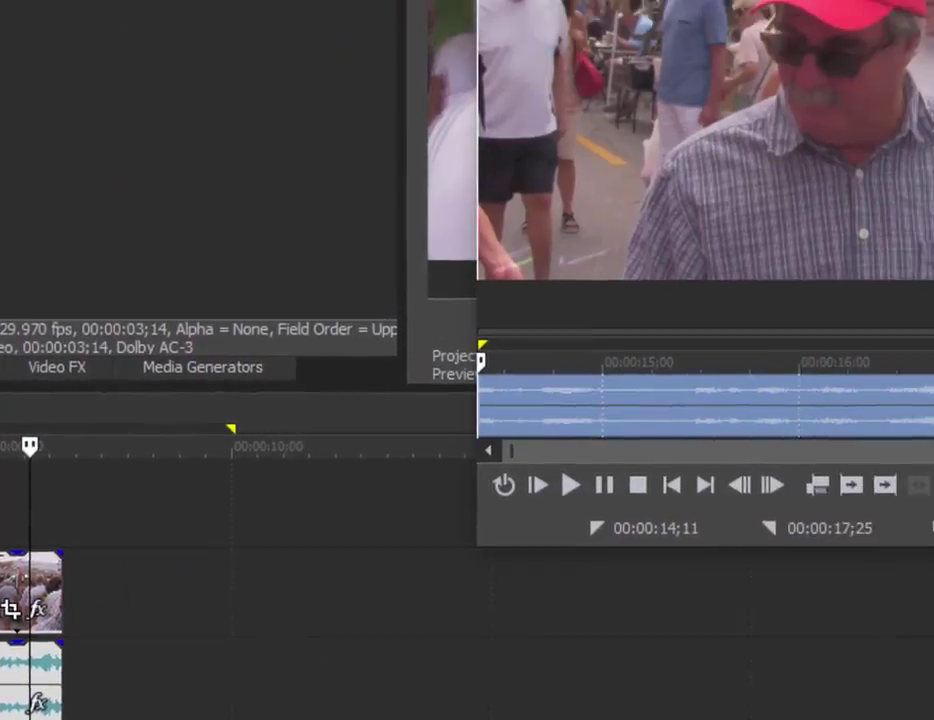